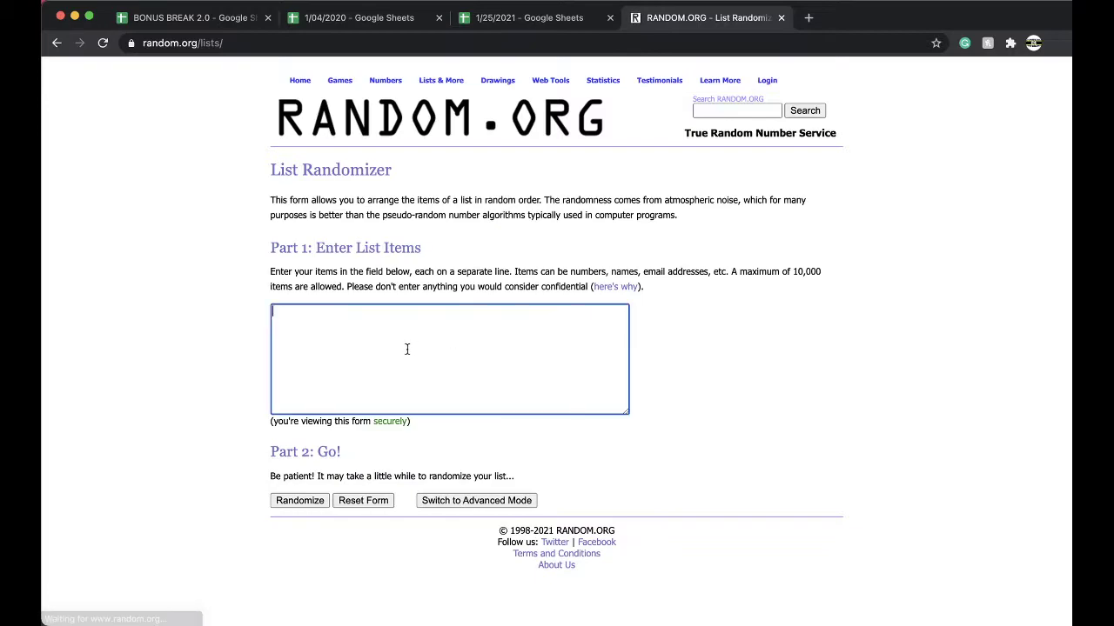
Randomize the list of numbers five times in the List Randomizer
{"action": "left_click", "coordinate": [298, 501]}
{"action": "left_click", "coordinate": [288, 447]}
{"action": "left_click", "coordinate": [285, 470]}
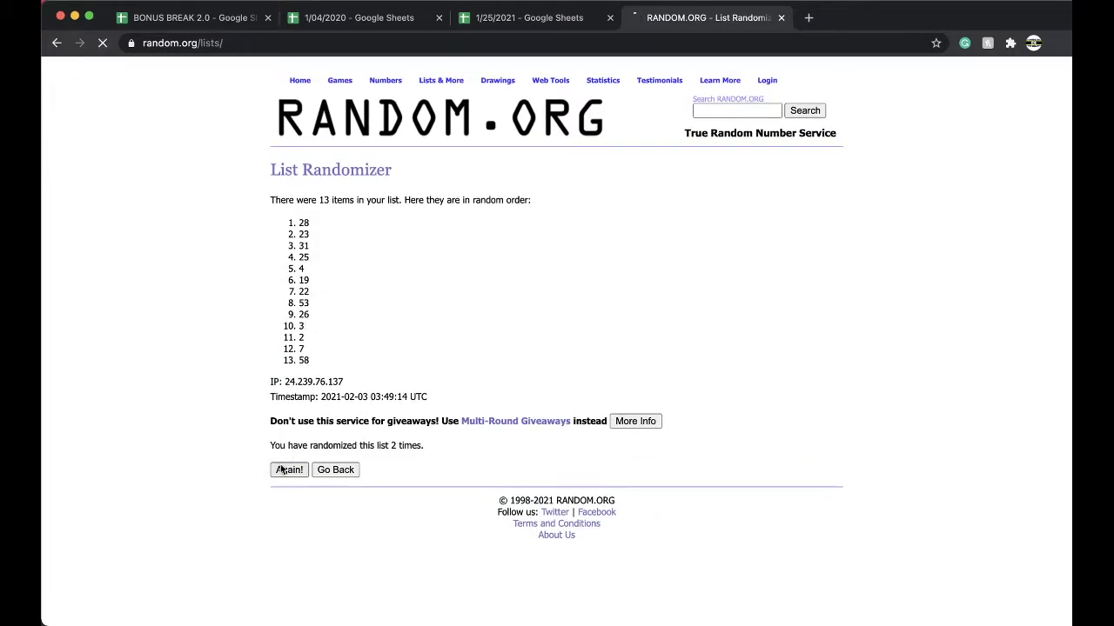
{"action": "left_click", "coordinate": [282, 474]}
{"action": "left_click", "coordinate": [285, 472]}
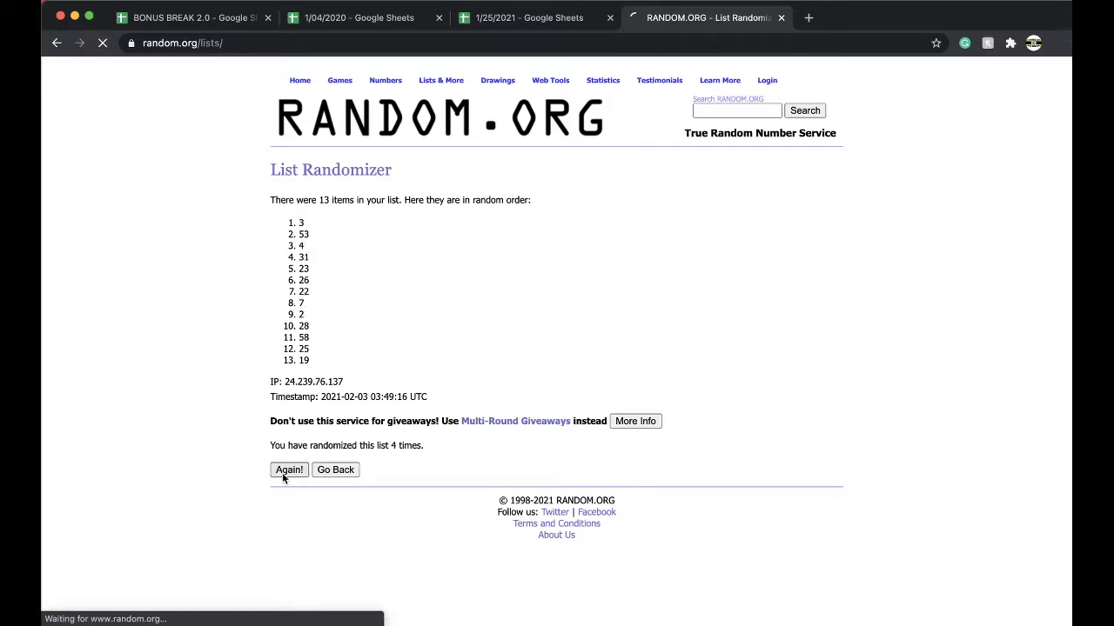
Switch to the 1/25/2021 spreadsheet and highlight the number 58 in column D in yellow
{"action": "left_click", "coordinate": [523, 18]}
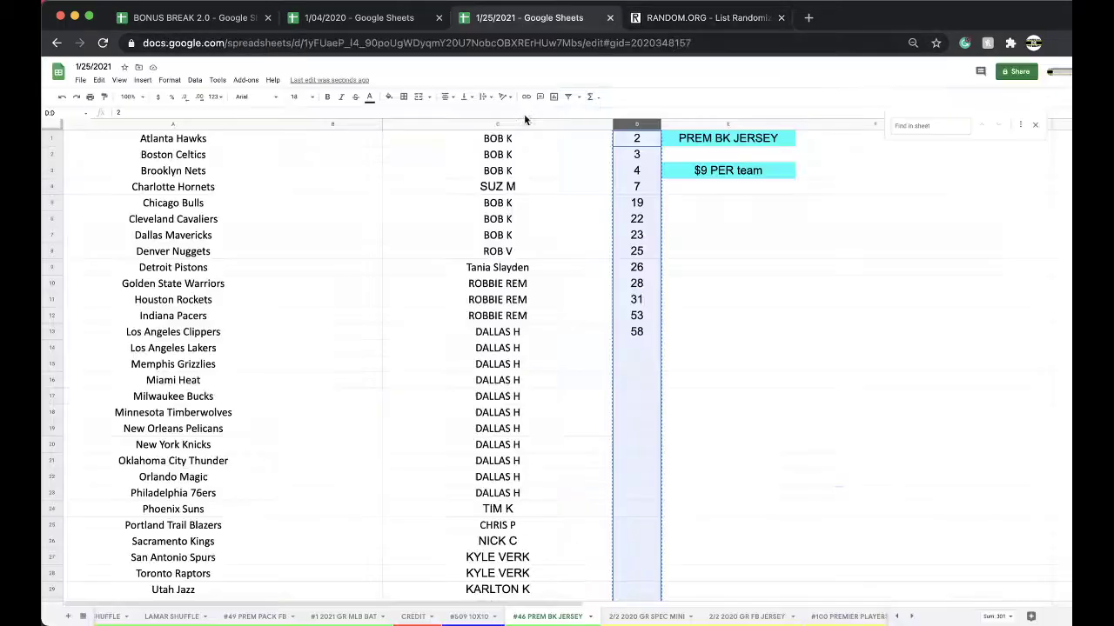
{"action": "left_click", "coordinate": [627, 334]}
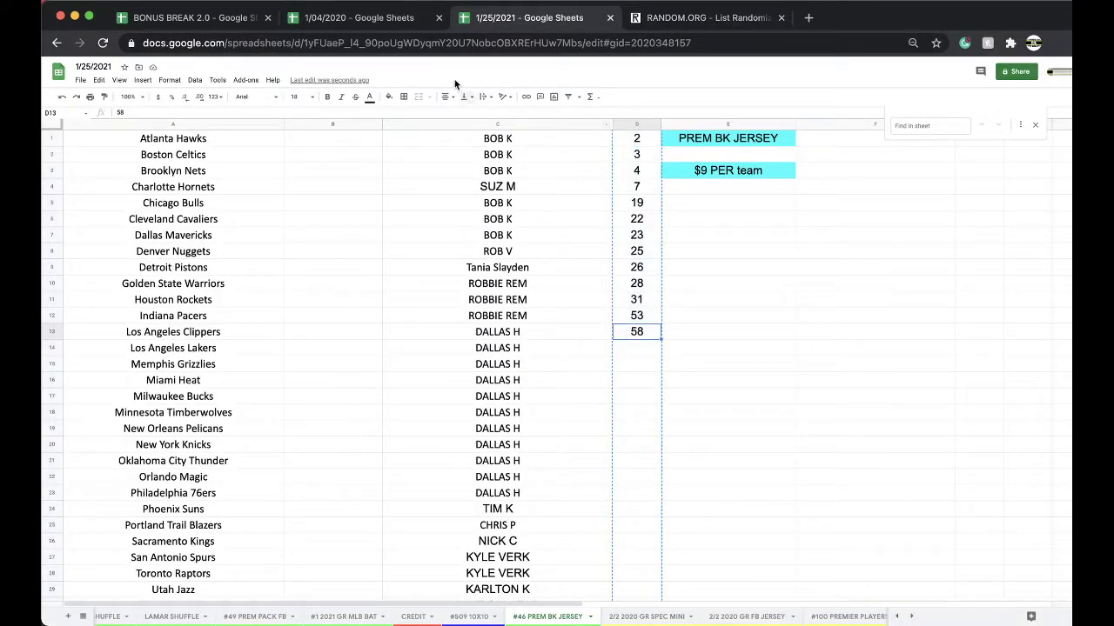
{"action": "left_click", "coordinate": [389, 97]}
{"action": "left_click", "coordinate": [425, 139]}
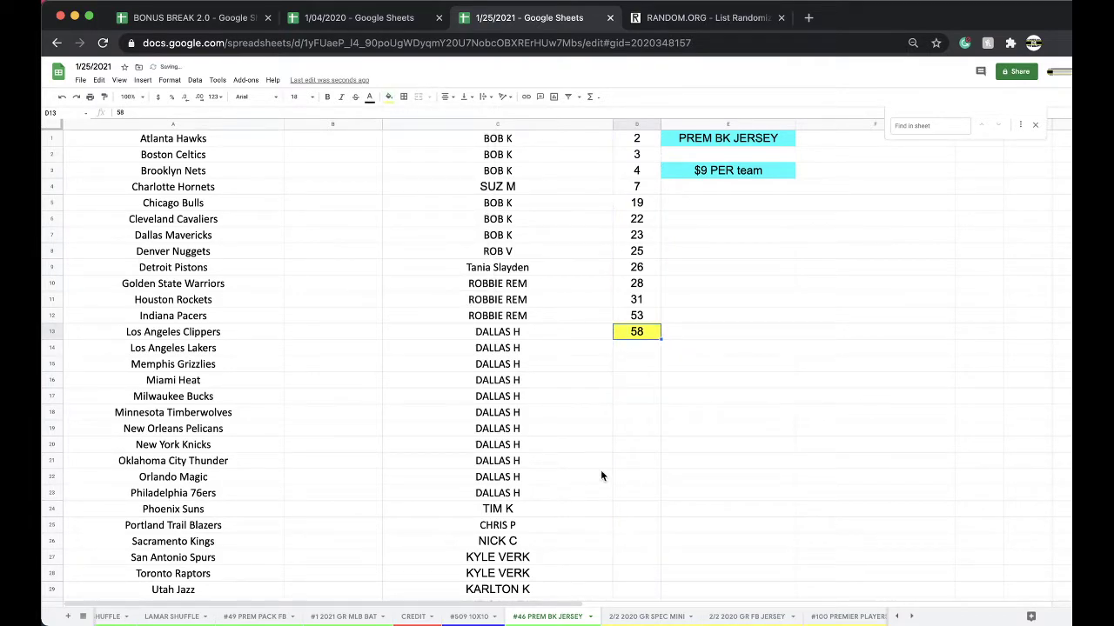
Duplicate the #46 PREM BK JERSEY sheet, rename the copy #47 PREM BK JERSEY, and color its tab yellow
{"action": "right_click", "coordinate": [537, 618]}
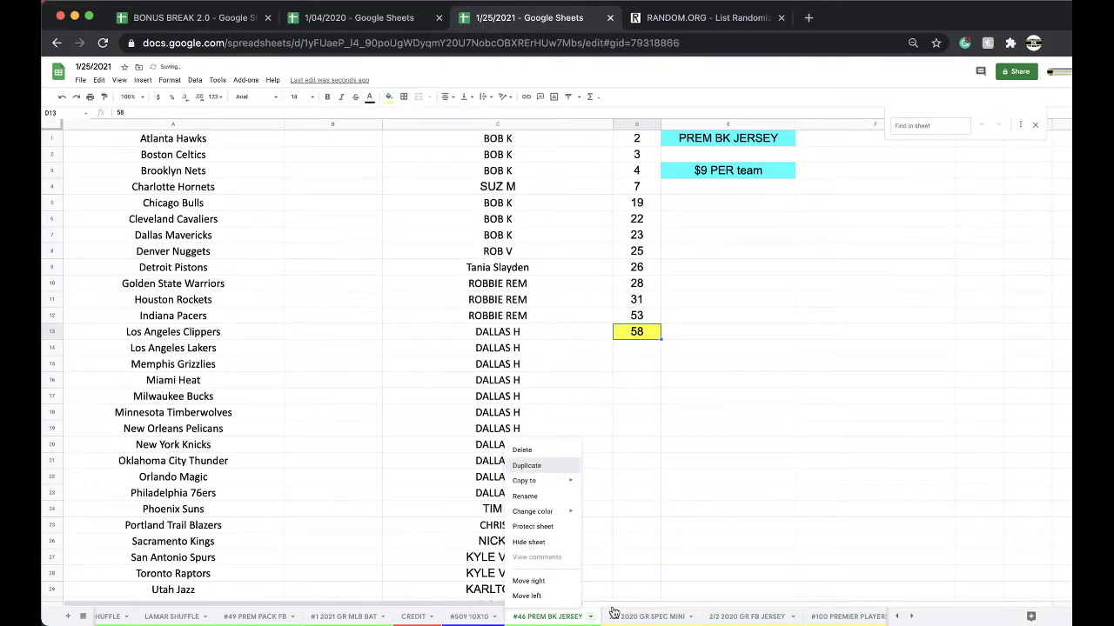
{"action": "left_click_drag", "start_coordinate": [653, 619], "coordinate": [609, 620]}
{"action": "type", "text": "#47 PREM BK JERSEY"}
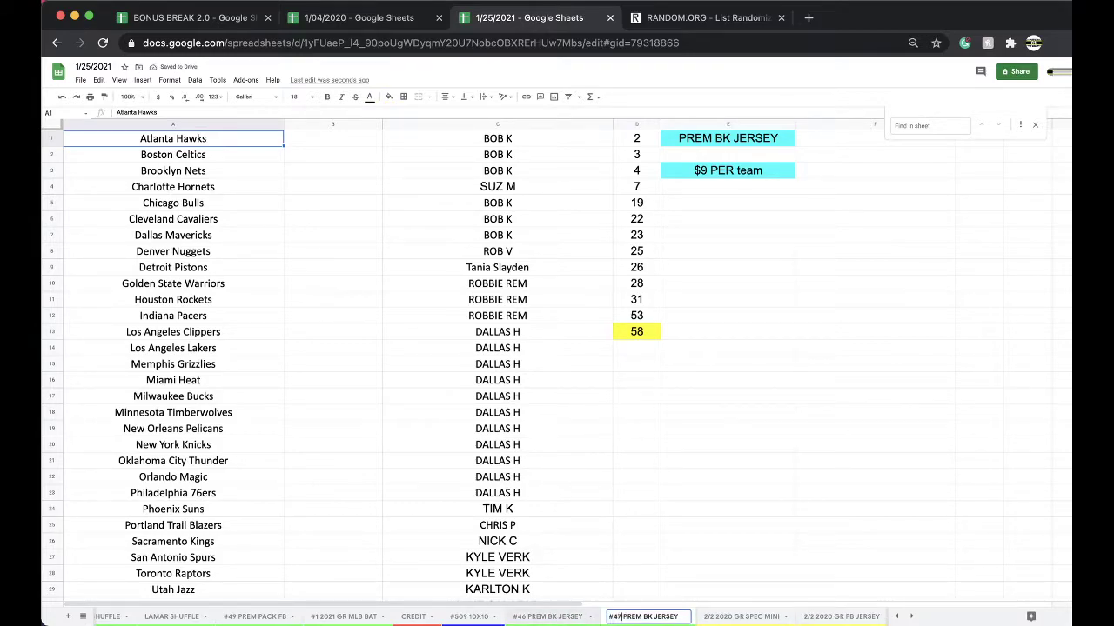
{"action": "left_click", "coordinate": [578, 559]}
{"action": "right_click", "coordinate": [646, 617]}
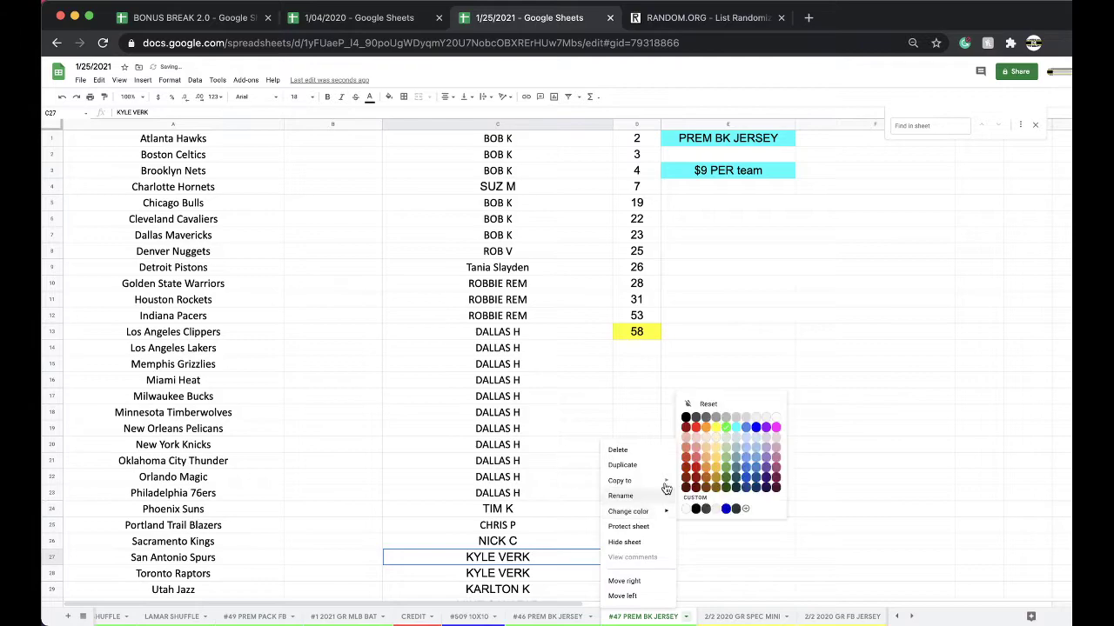
Clear the buyer names from column C and remove the value and yellow fill from cell D13
{"action": "left_click", "coordinate": [515, 127]}
{"action": "left_click", "coordinate": [515, 125]}
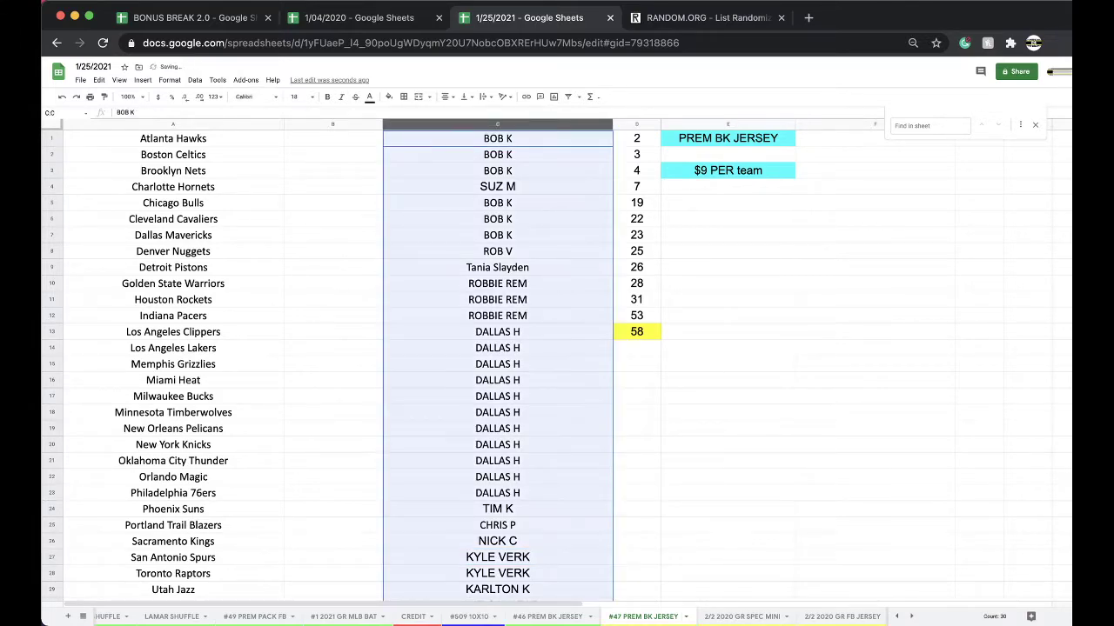
{"action": "key", "text": "Delete"}
{"action": "left_click", "coordinate": [642, 332]}
{"action": "key", "text": "Delete"}
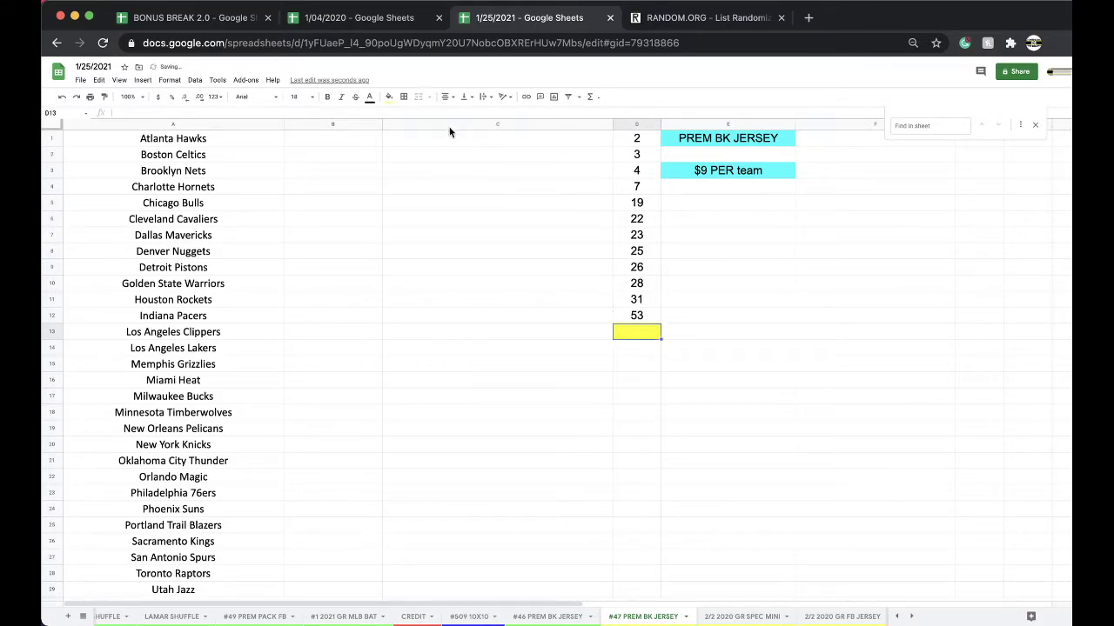
{"action": "left_click", "coordinate": [389, 96]}
{"action": "left_click", "coordinate": [401, 116]}
Move the #47 PREM BK JERSEY sheet after 2/2 2020 PRIZM MEGA FB and reopen #46 PREM BK JERSEY
{"action": "left_click_drag", "start_coordinate": [692, 623], "coordinate": [794, 623]}
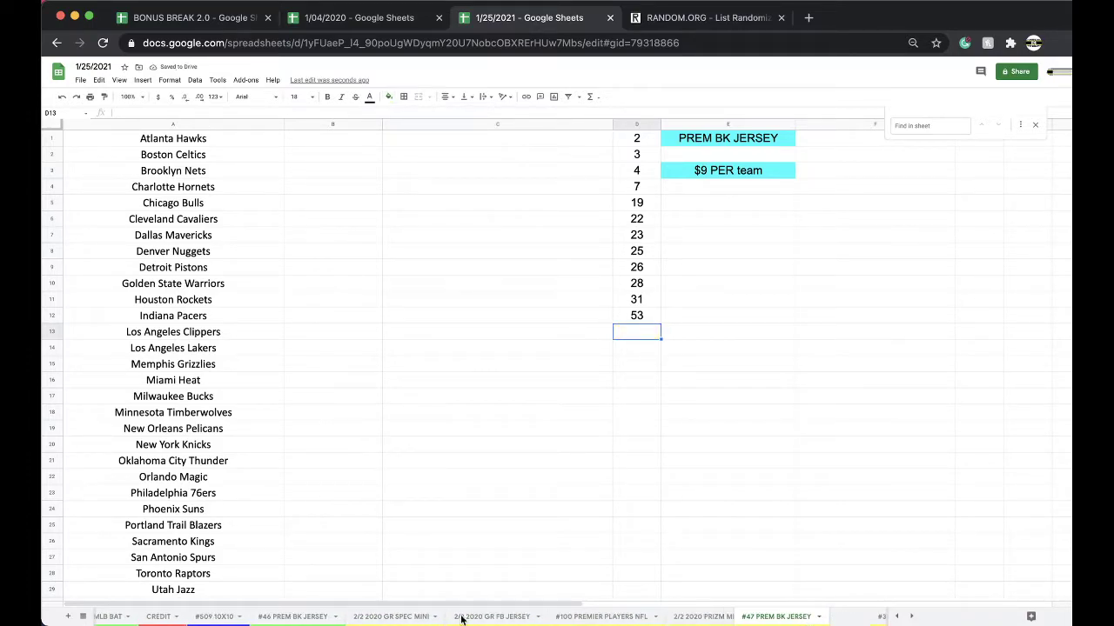
{"action": "left_click", "coordinate": [292, 616]}
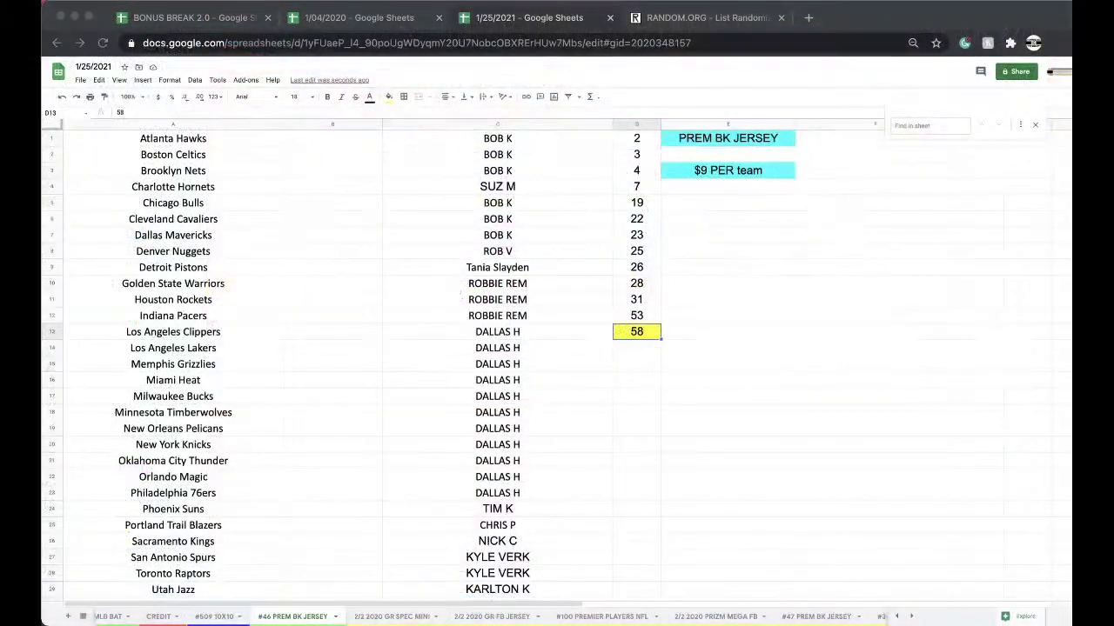
Review the buyers in column C and correct the Utah Jazz buyer's surname initial to J
{"action": "left_click", "coordinate": [526, 203]}
{"action": "scroll", "coordinate": [521, 214], "scroll_direction": "down", "scroll_amount": 1}
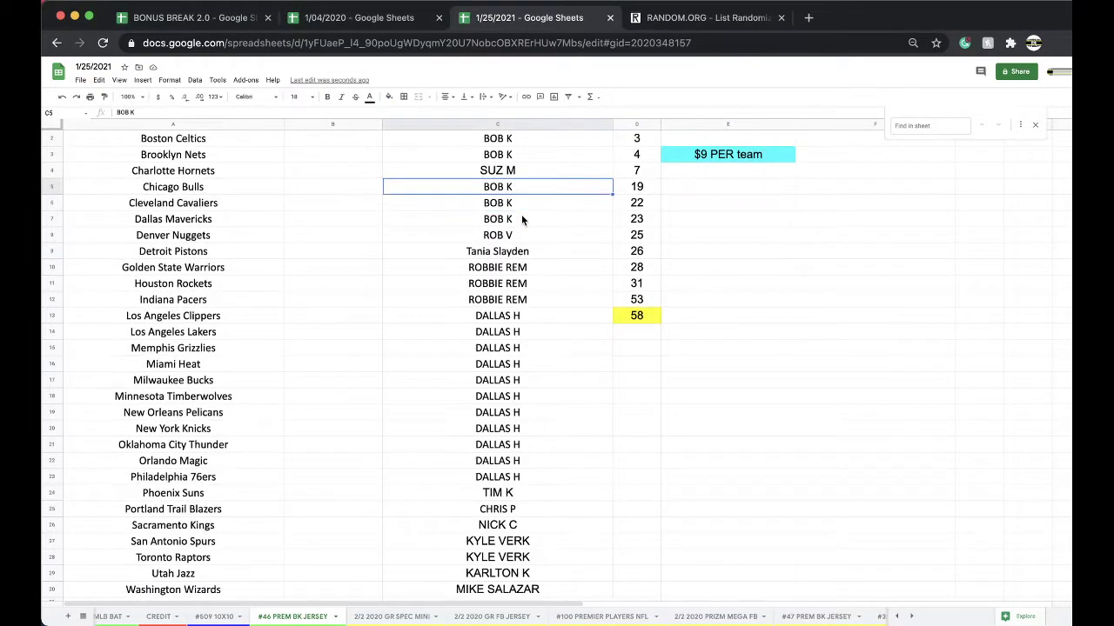
{"action": "left_click_drag", "start_coordinate": [509, 268], "coordinate": [503, 304]}
{"action": "scroll", "coordinate": [537, 251], "scroll_direction": "down", "scroll_amount": 3}
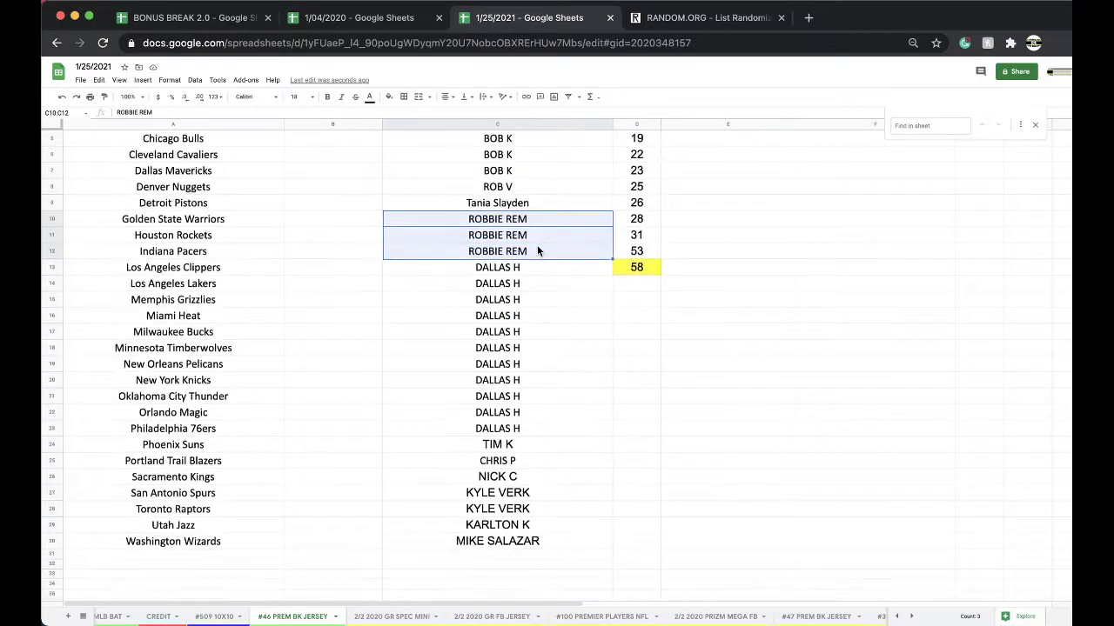
{"action": "left_click", "coordinate": [524, 426]}
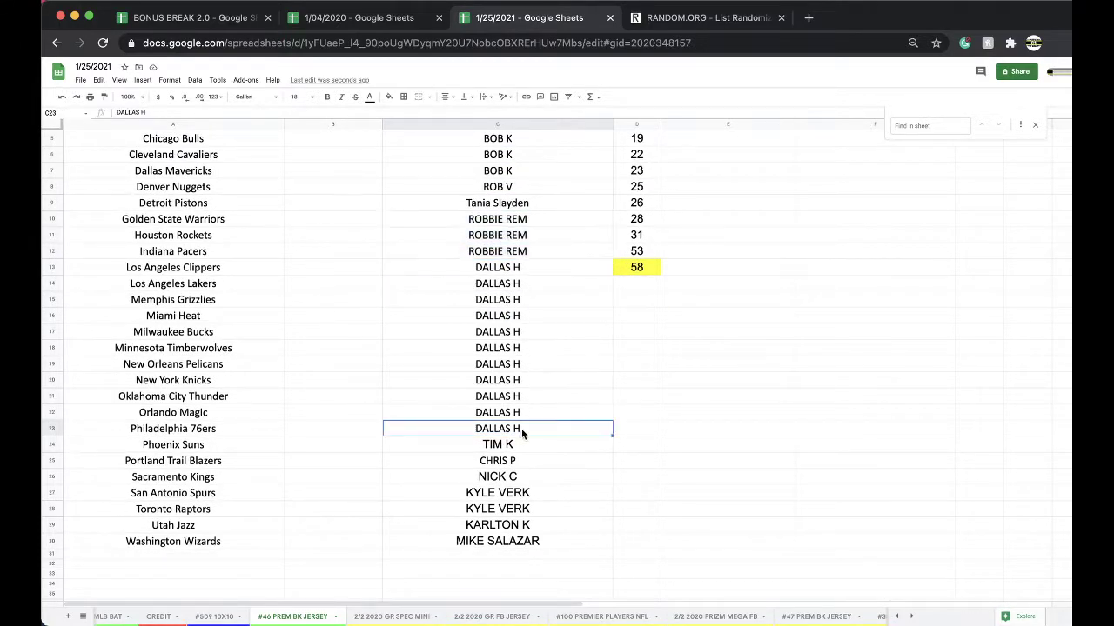
{"action": "scroll", "coordinate": [541, 321], "scroll_direction": "down", "scroll_amount": 5}
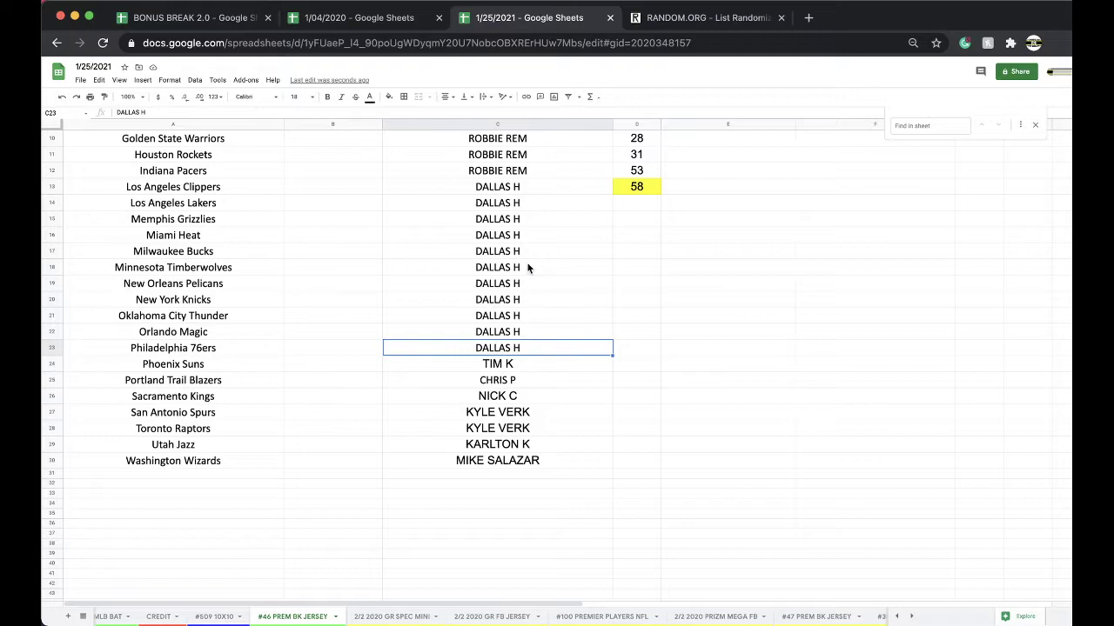
{"action": "left_click", "coordinate": [470, 121]}
{"action": "double_click", "coordinate": [565, 449]}
{"action": "key", "text": "BackSpace"}
{"action": "type", "text": "J"}
{"action": "scroll", "coordinate": [531, 313], "scroll_direction": "up", "scroll_amount": 5}
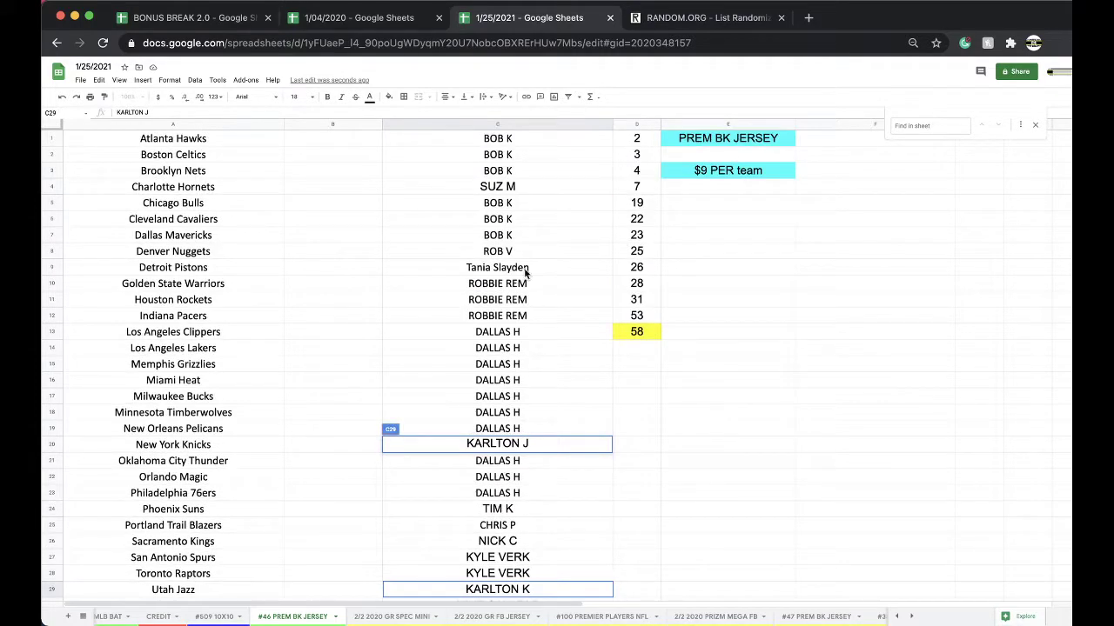
Copy the column C buyer names into a fresh List Randomizer form on RANDOM.ORG and randomize them
{"action": "left_click", "coordinate": [483, 124]}
{"action": "left_click", "coordinate": [677, 19]}
{"action": "left_click", "coordinate": [666, 42]}
{"action": "key", "text": "Return"}
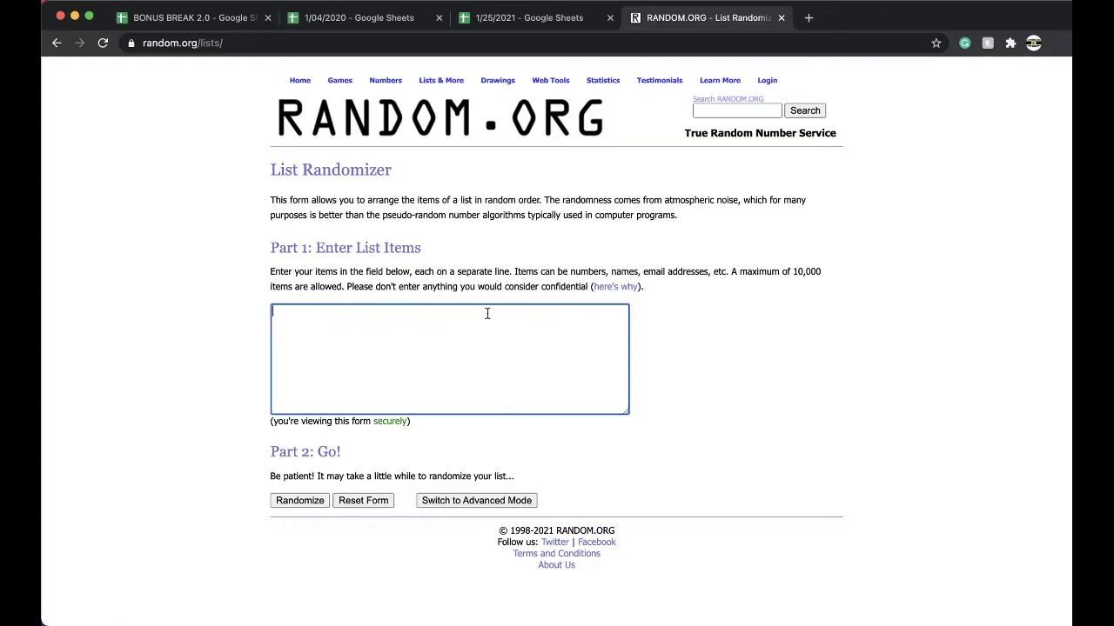
{"action": "left_click", "coordinate": [303, 501]}
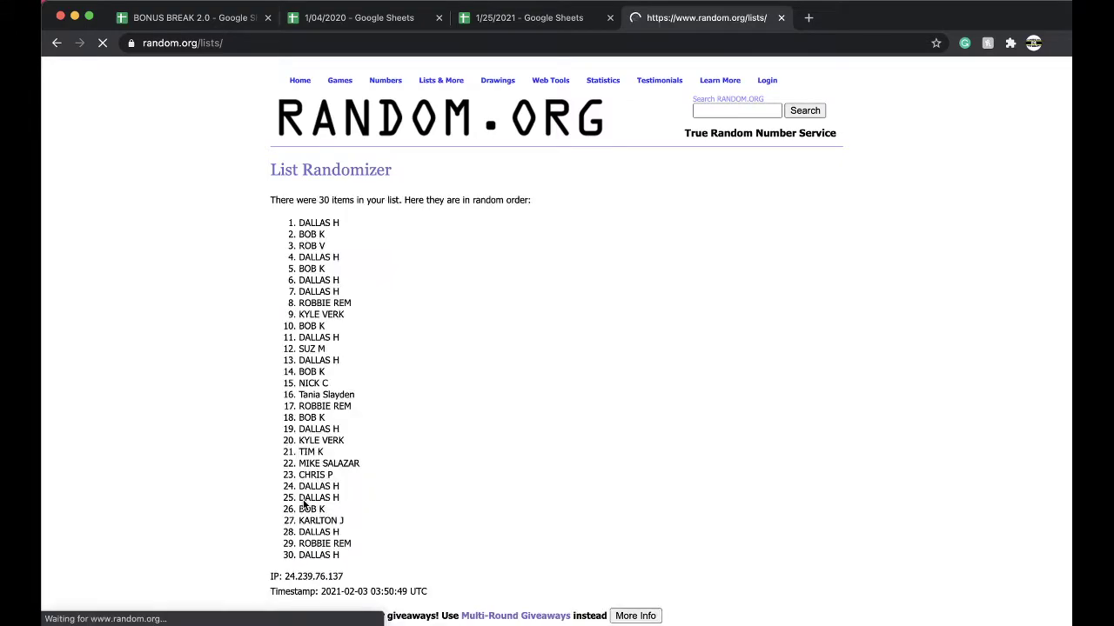
Randomize the buyer list four more times
{"action": "scroll", "coordinate": [303, 522], "scroll_direction": "down", "scroll_amount": 2}
{"action": "left_click", "coordinate": [290, 540]}
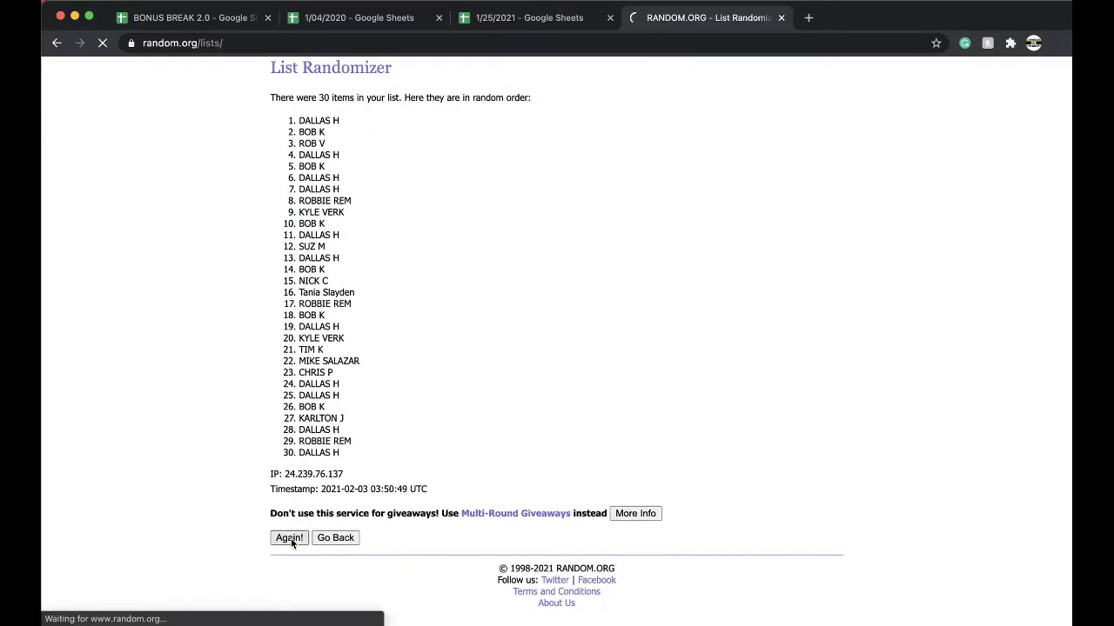
{"action": "left_click", "coordinate": [290, 538]}
{"action": "scroll", "coordinate": [290, 537], "scroll_direction": "down", "scroll_amount": 3}
{"action": "left_click", "coordinate": [291, 536]}
{"action": "scroll", "coordinate": [291, 537], "scroll_direction": "down", "scroll_amount": 3}
{"action": "left_click", "coordinate": [291, 537]}
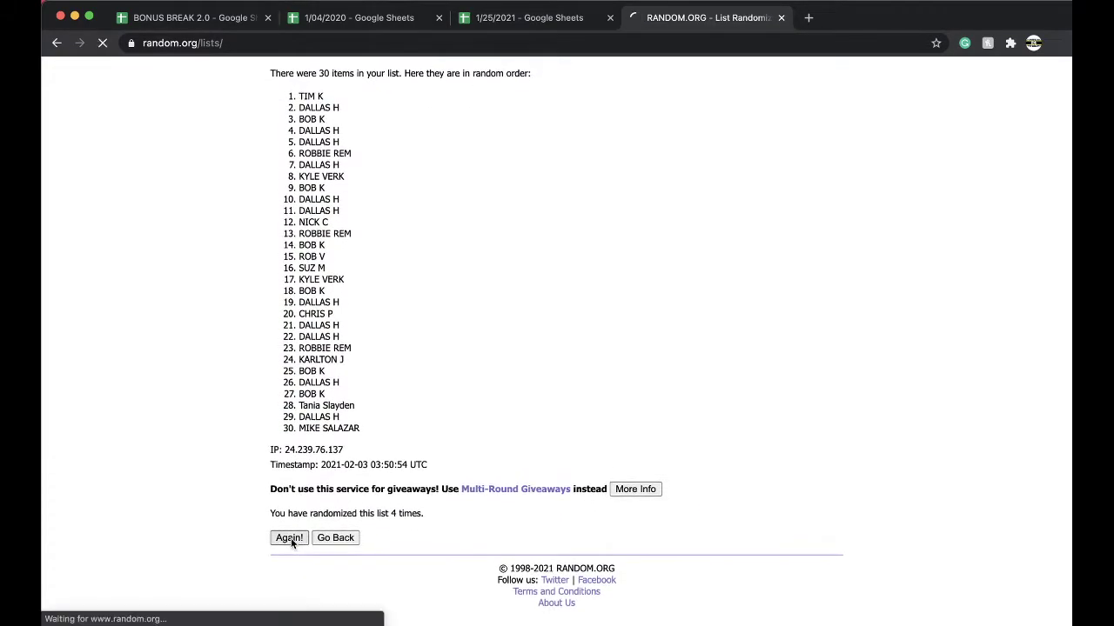
Copy the randomized buyer list and paste it into the 1/25/2021 spreadsheet starting at cell B1
{"action": "left_click_drag", "start_coordinate": [298, 222], "coordinate": [443, 573]}
{"action": "key", "text": "super+c"}
{"action": "scroll", "coordinate": [442, 573], "scroll_direction": "down", "scroll_amount": 2}
{"action": "scroll", "coordinate": [442, 574], "scroll_direction": "up", "scroll_amount": 2}
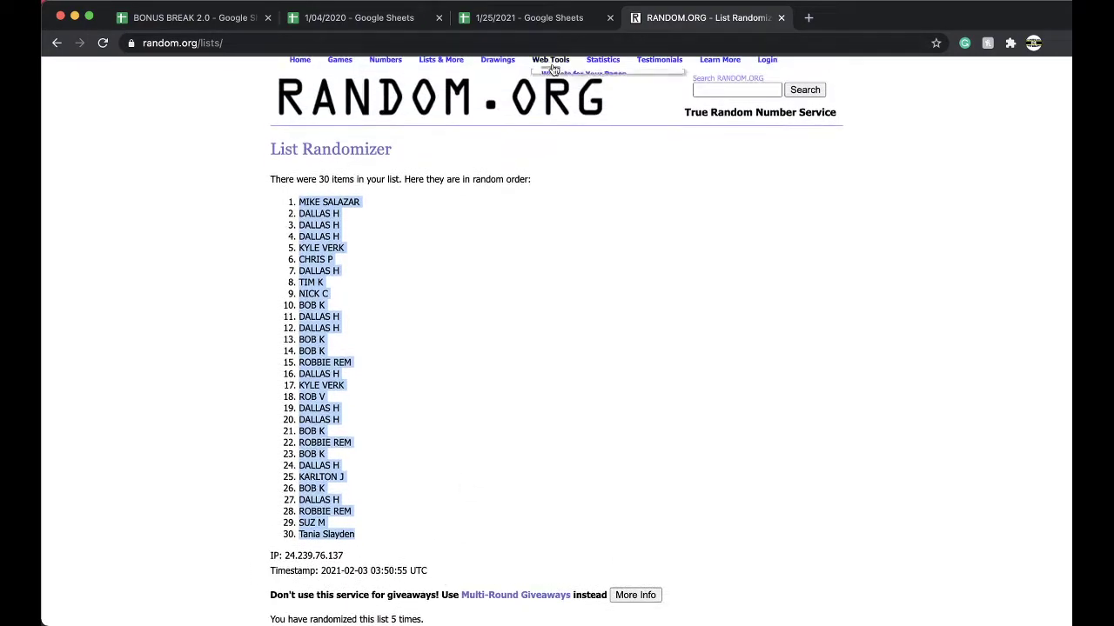
{"action": "left_click", "coordinate": [529, 17]}
{"action": "left_click", "coordinate": [307, 137]}
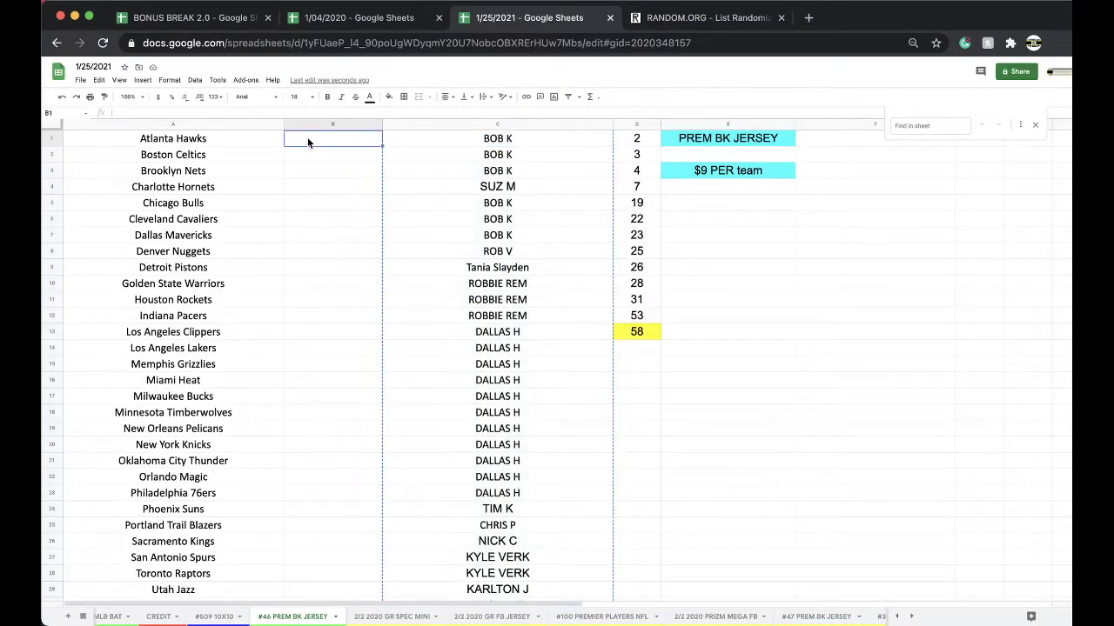
{"action": "key", "text": "super+v"}
Set the pasted names in column B to font size 18 and fit the column width to them
{"action": "left_click", "coordinate": [296, 96]}
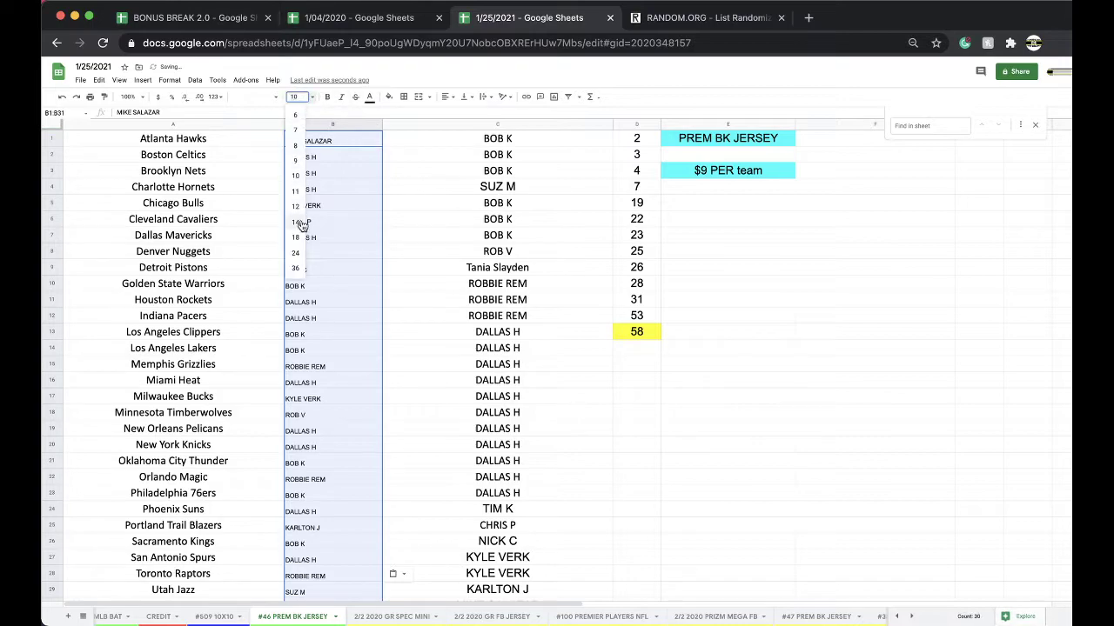
{"action": "left_click", "coordinate": [296, 242]}
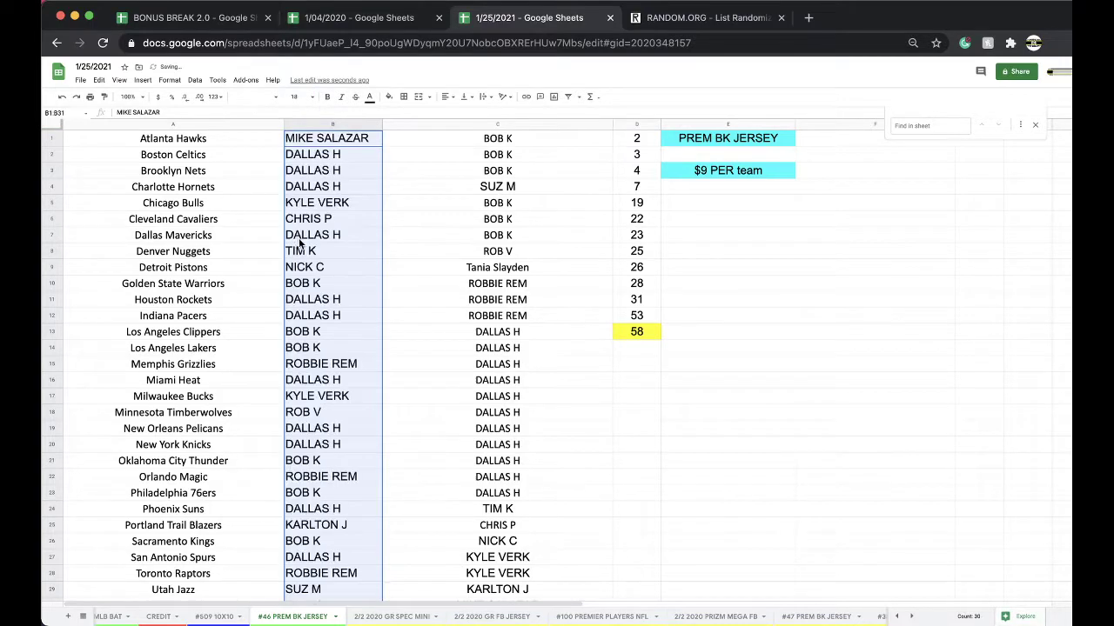
{"action": "double_click", "coordinate": [382, 125]}
Sort the whole sheet by column B from A to Z
{"action": "left_click", "coordinate": [197, 81]}
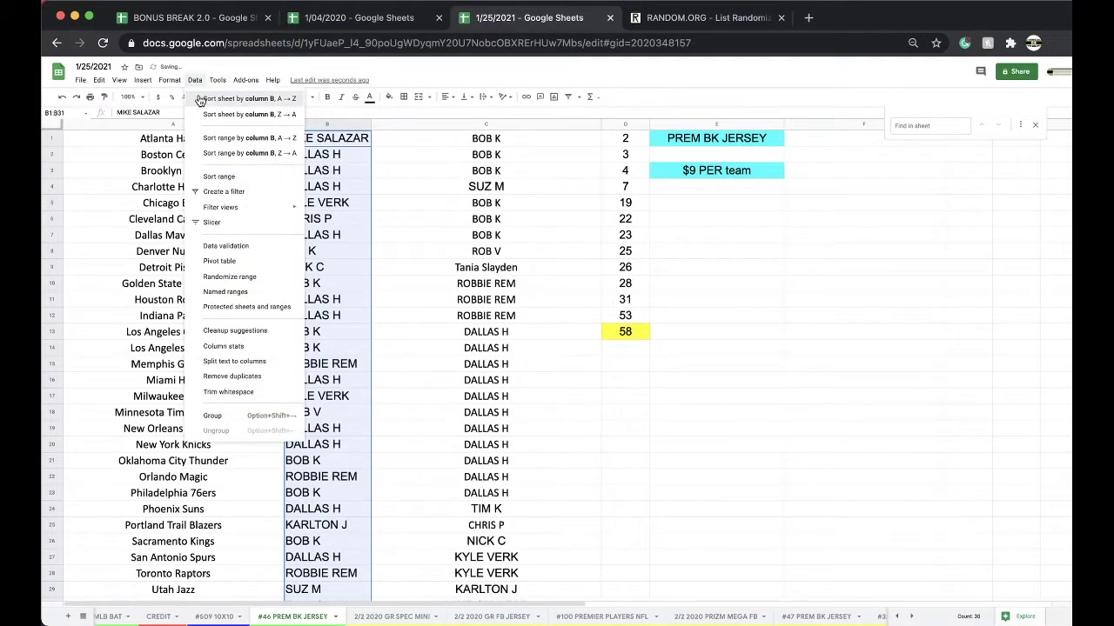
{"action": "left_click", "coordinate": [235, 96]}
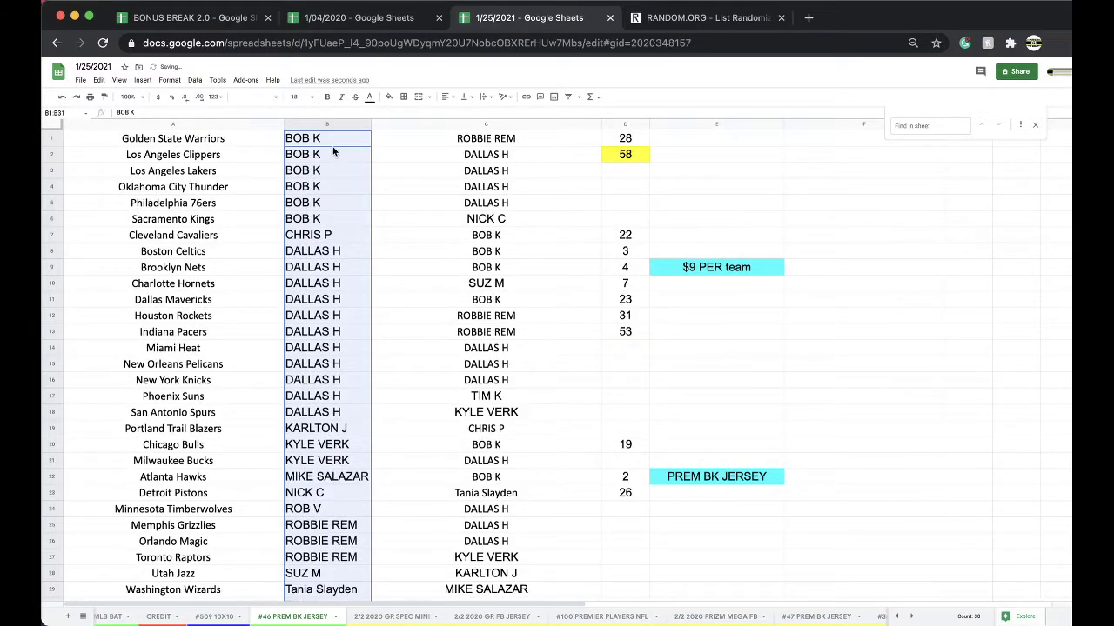
Go through the sorted buyers in column B and their assigned teams row by row to row 30
{"action": "left_click", "coordinate": [326, 233]}
{"action": "key", "text": "Down"}
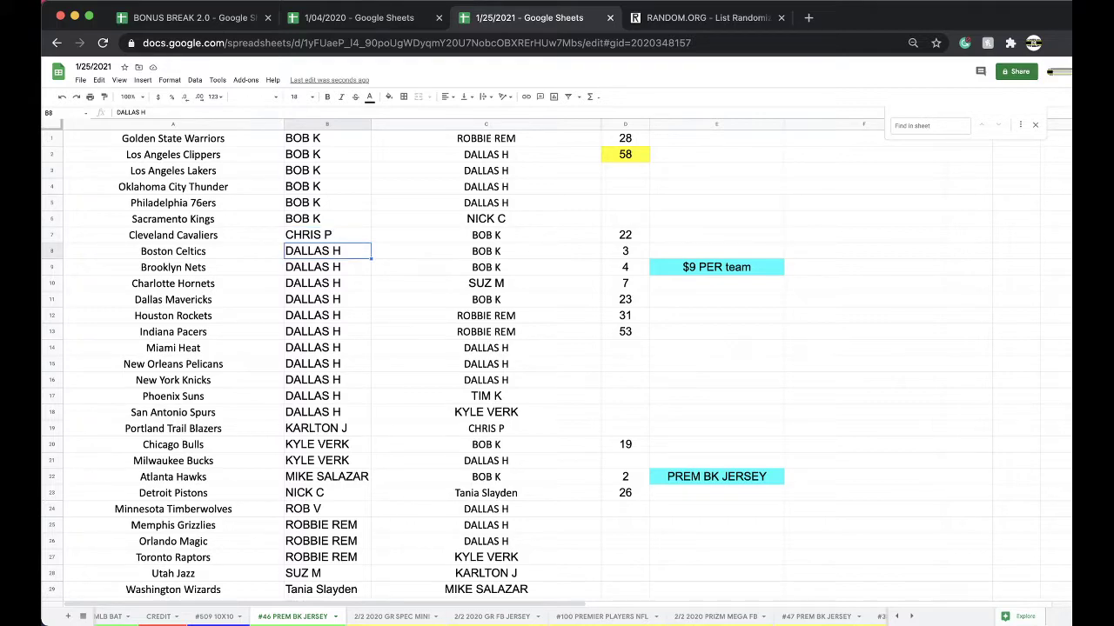
{"action": "key", "text": "Down"}
{"action": "key", "text": "Down"}
{"action": "key", "text": "Down"}
{"action": "key", "text": "Down"}
{"action": "key", "text": "Down"}
{"action": "key", "text": "Down"}
{"action": "key", "text": "Down"}
{"action": "key", "text": "Down"}
{"action": "key", "text": "Down"}
{"action": "key", "text": "Down"}
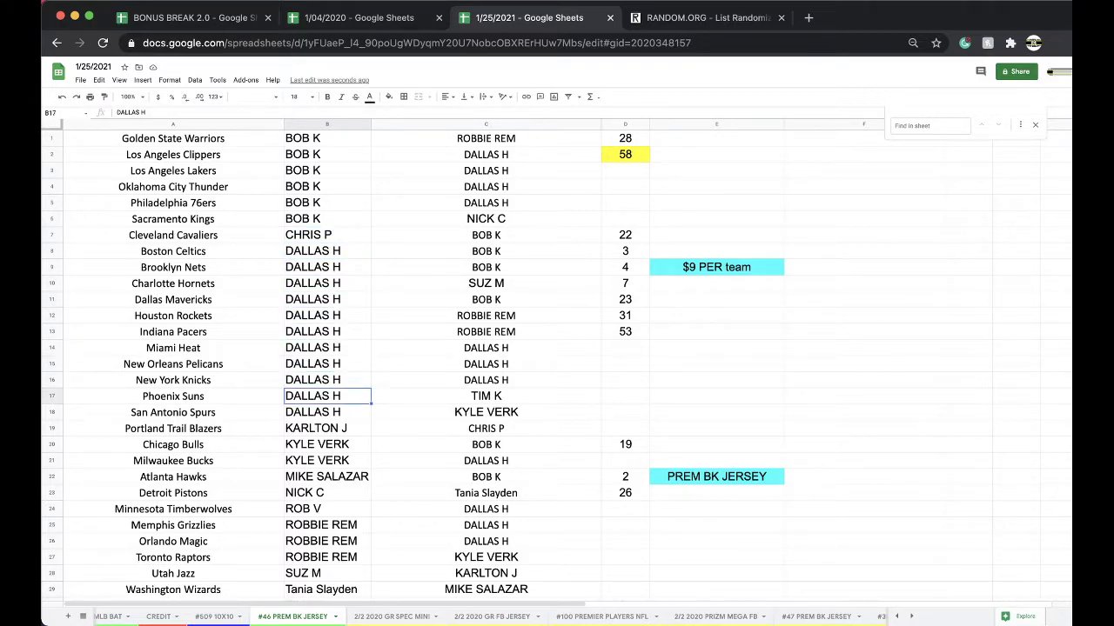
{"action": "key", "text": "Down"}
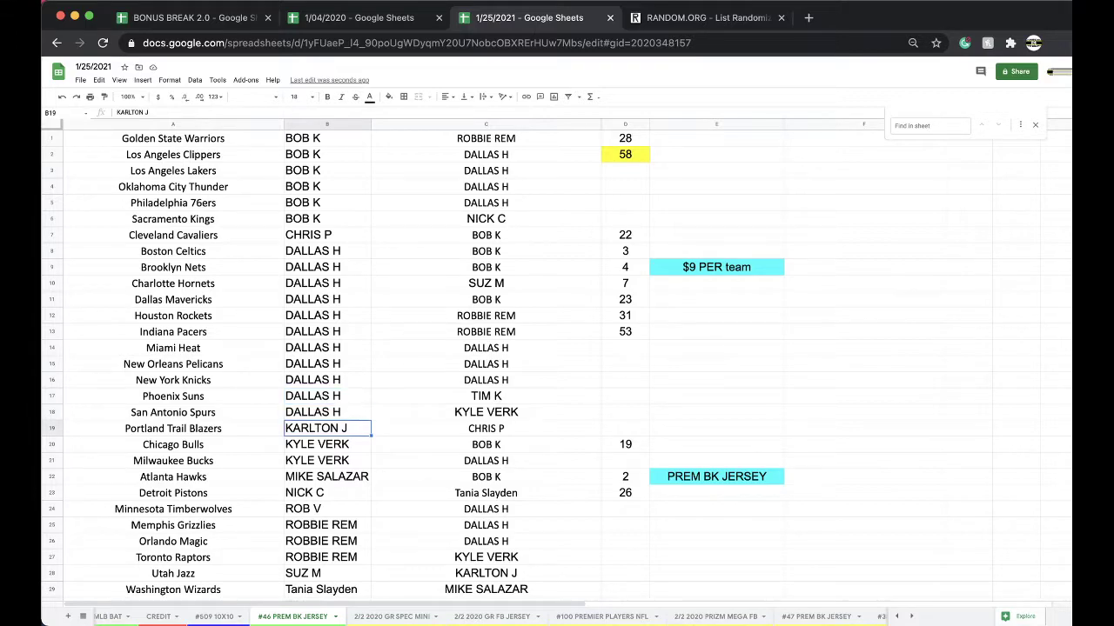
{"action": "scroll", "coordinate": [557, 365], "scroll_direction": "down", "scroll_amount": 1}
{"action": "key", "text": "Down"}
{"action": "key", "text": "Down"}
{"action": "key", "text": "Down"}
{"action": "key", "text": "Down"}
{"action": "key", "text": "Down"}
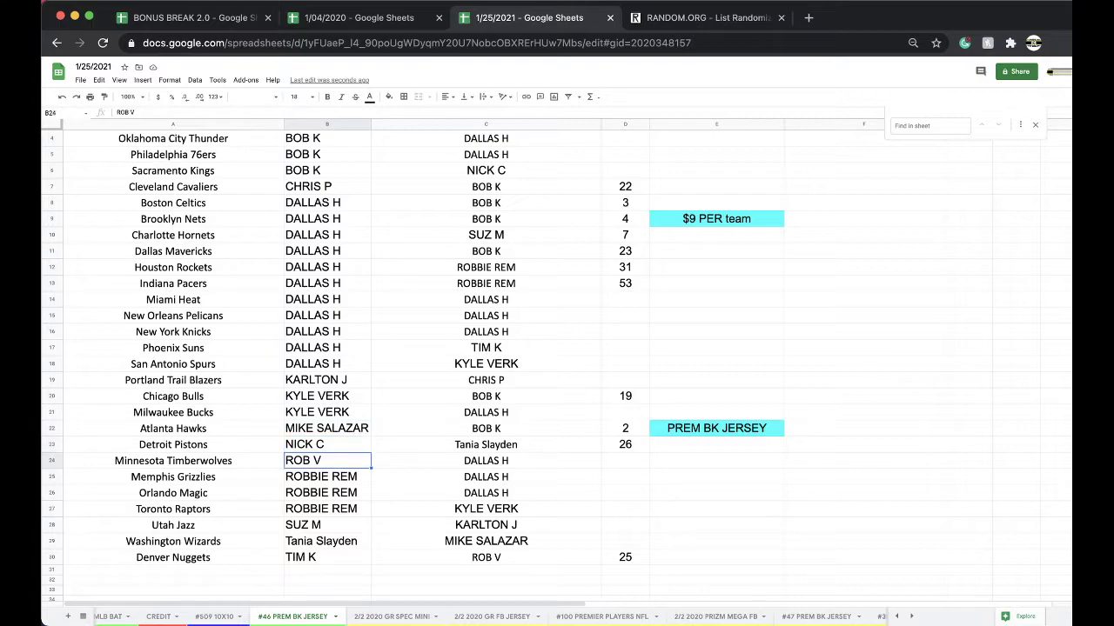
{"action": "key", "text": "Down"}
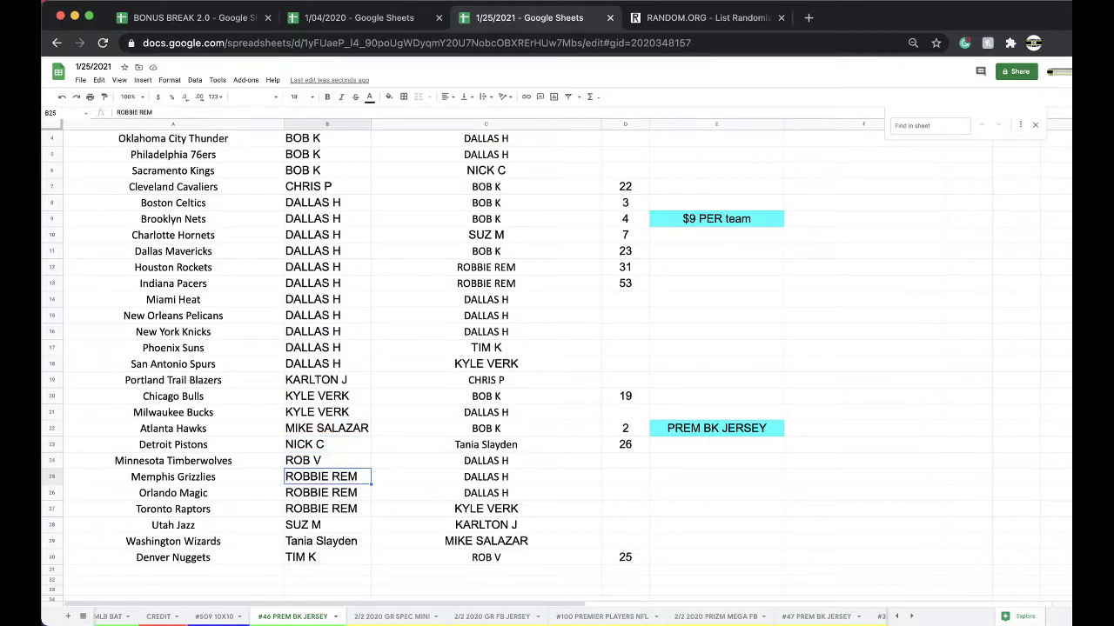
{"action": "key", "text": "Down"}
{"action": "key", "text": "Down"}
{"action": "key", "text": "Down"}
{"action": "key", "text": "Down"}
{"action": "key", "text": "Down"}
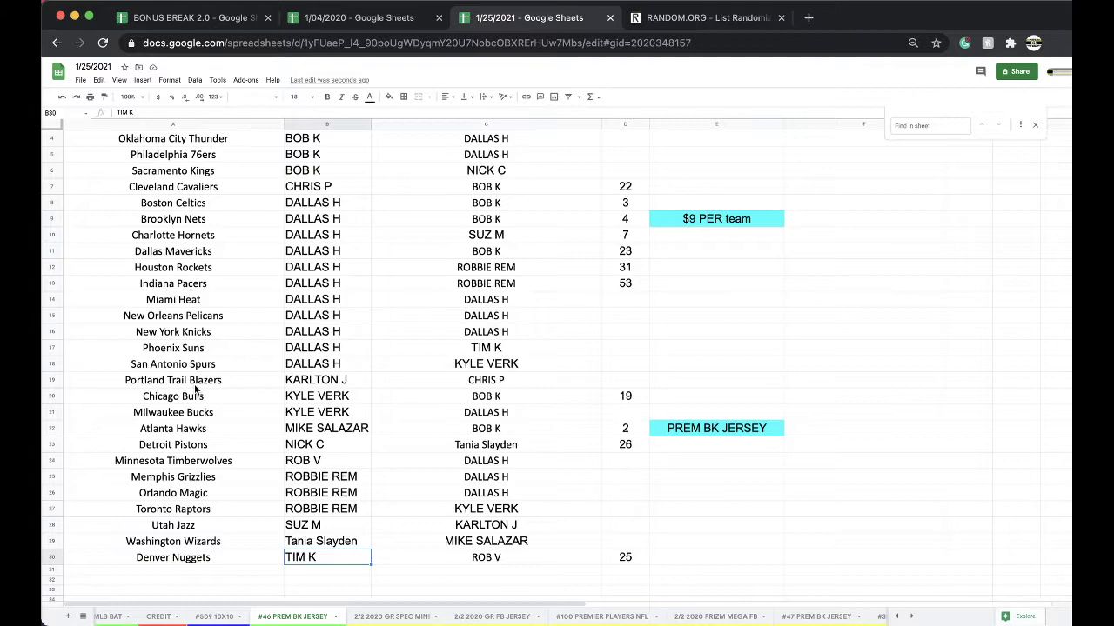
{"action": "scroll", "coordinate": [310, 351], "scroll_direction": "up", "scroll_amount": 2}
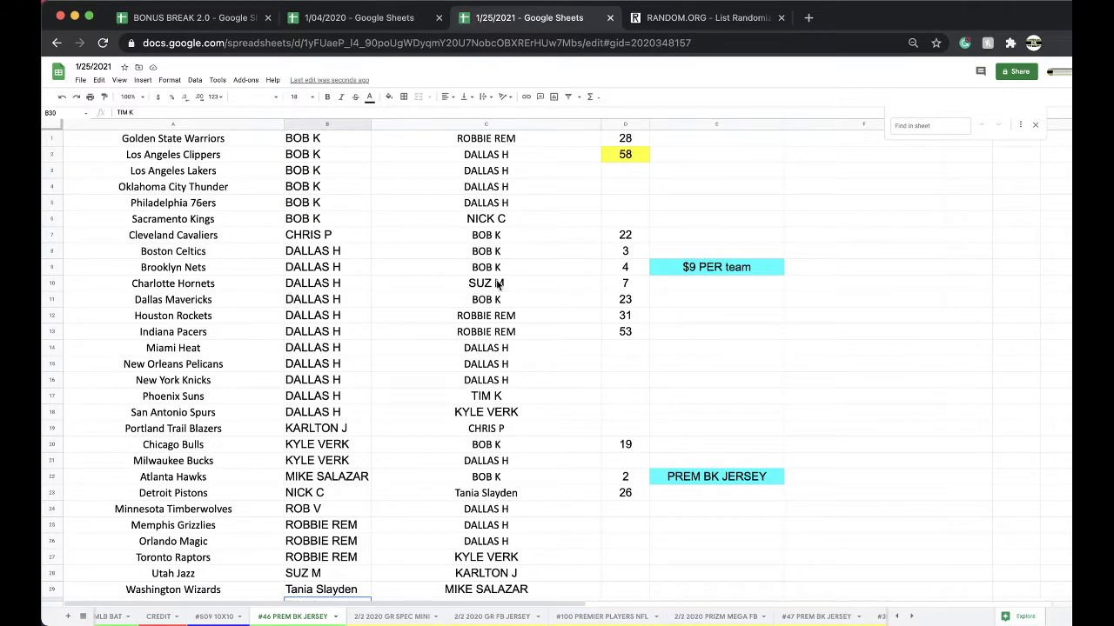
{"action": "scroll", "coordinate": [498, 284], "scroll_direction": "down", "scroll_amount": 1}
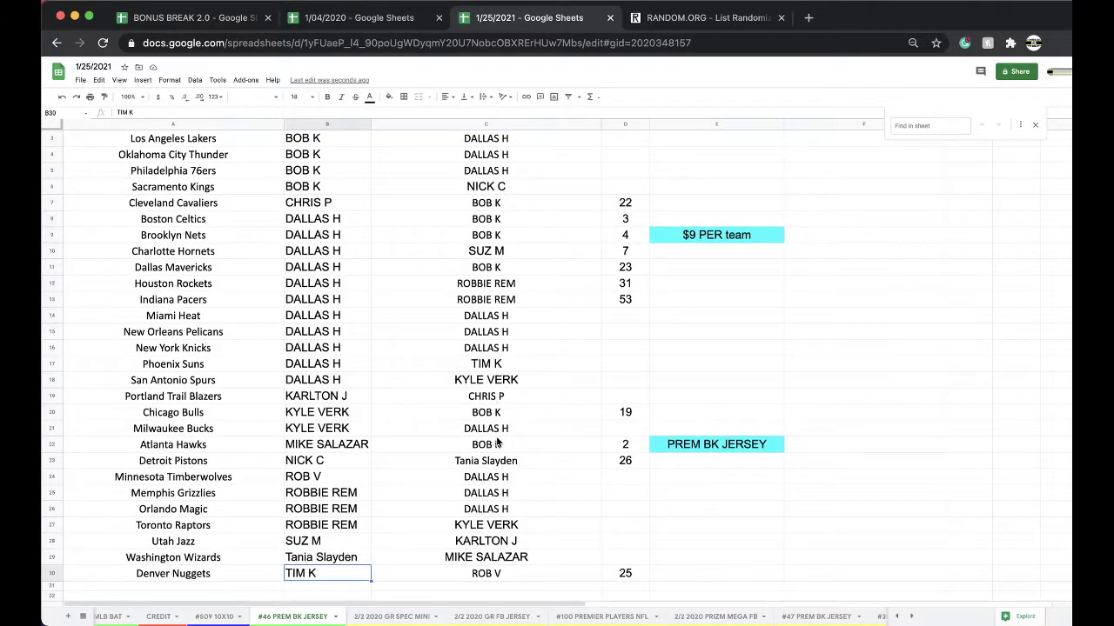
{"action": "scroll", "coordinate": [499, 442], "scroll_direction": "down", "scroll_amount": 1}
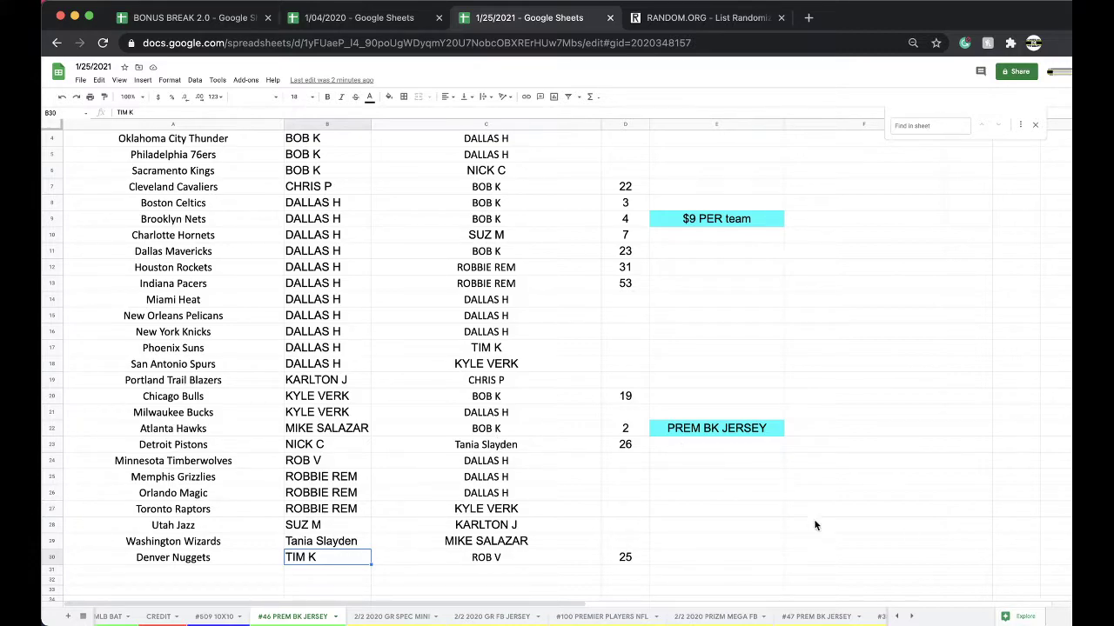
Look through the 2/2 2020 GR SPEC MINI and 2/2 2020 GR FB JERSEY sheets and the sheets after them
{"action": "left_click", "coordinate": [383, 618]}
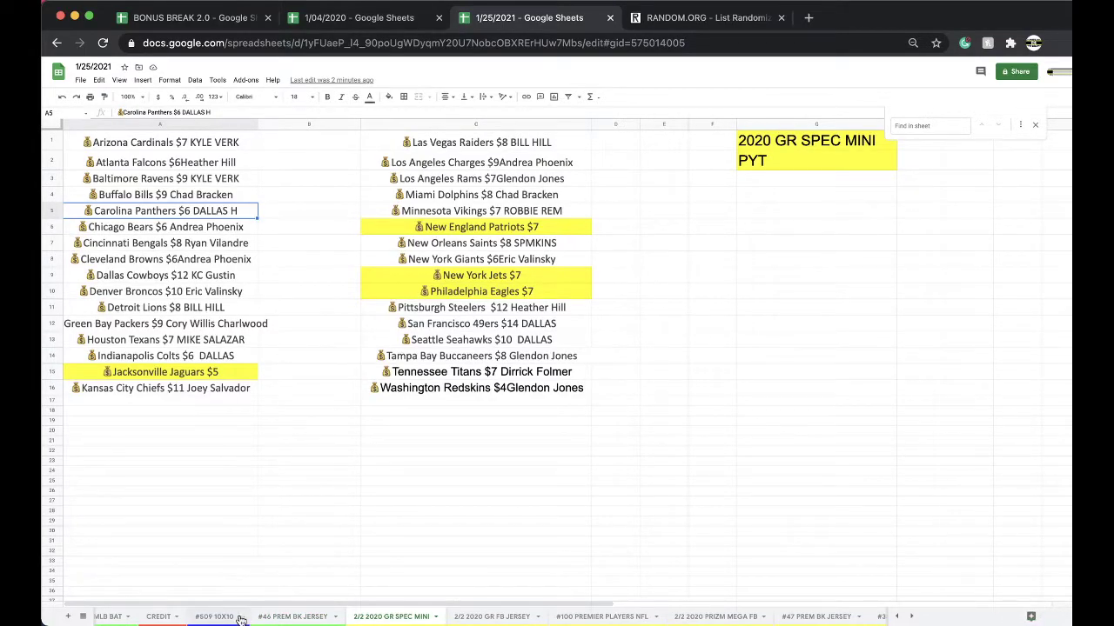
{"action": "left_click", "coordinate": [492, 617]}
{"action": "left_click", "coordinate": [590, 619]}
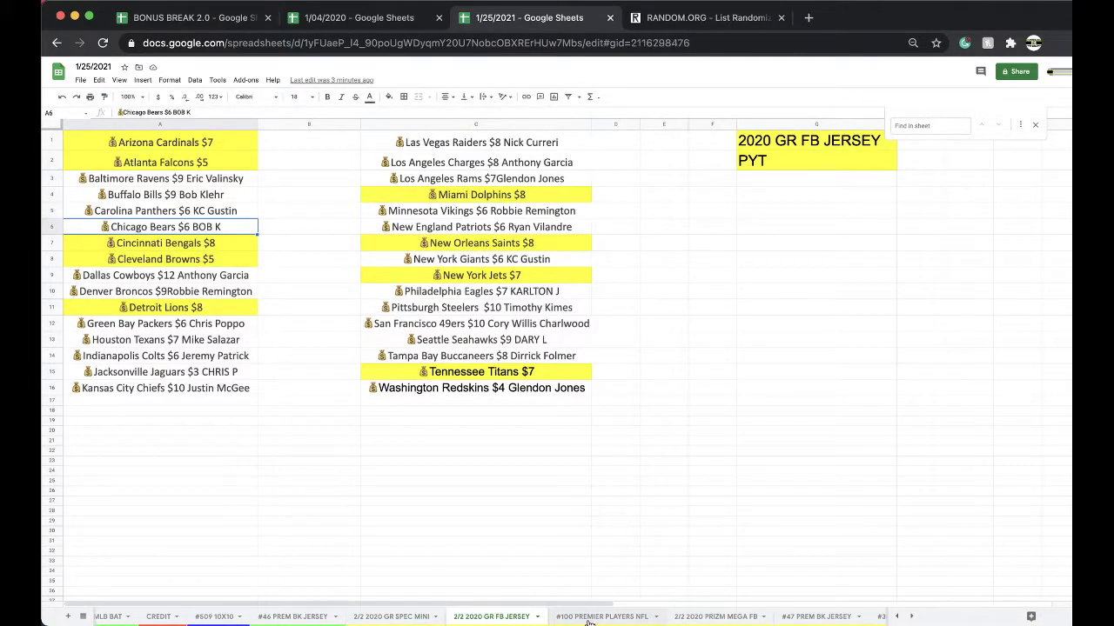
{"action": "left_click", "coordinate": [641, 618]}
{"action": "left_click", "coordinate": [672, 618]}
Move the GR FB JERSEY sheet that follows #47 PREM BK JERSEY ahead of it, and reopen #46 PREM BK JERSEY
{"action": "left_click", "coordinate": [755, 617]}
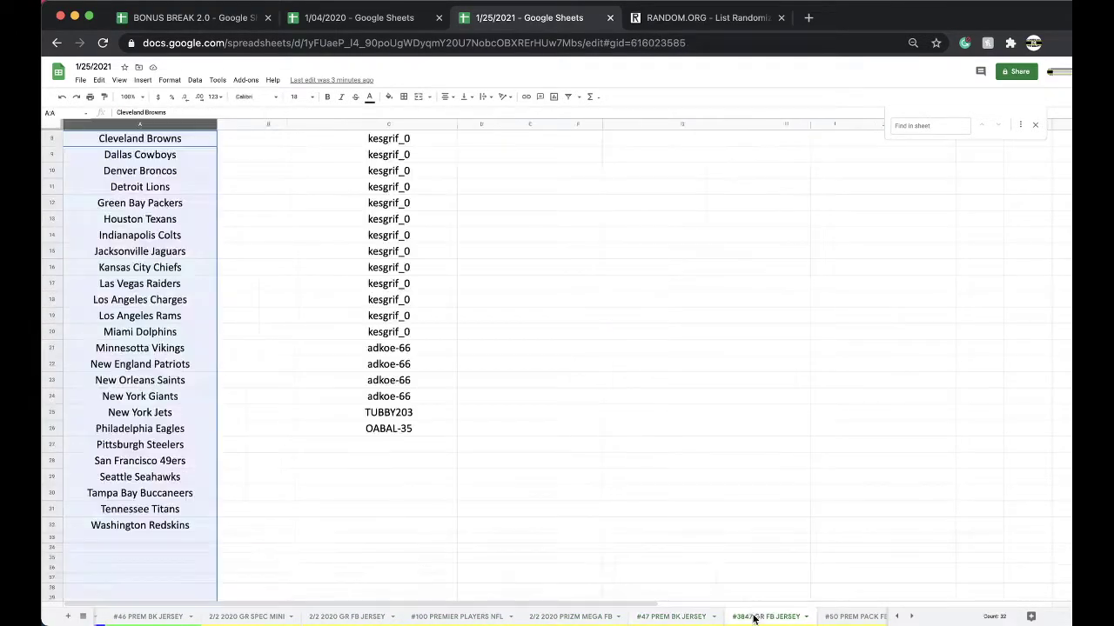
{"action": "left_click_drag", "start_coordinate": [755, 618], "coordinate": [669, 620]}
{"action": "left_click", "coordinate": [421, 617]}
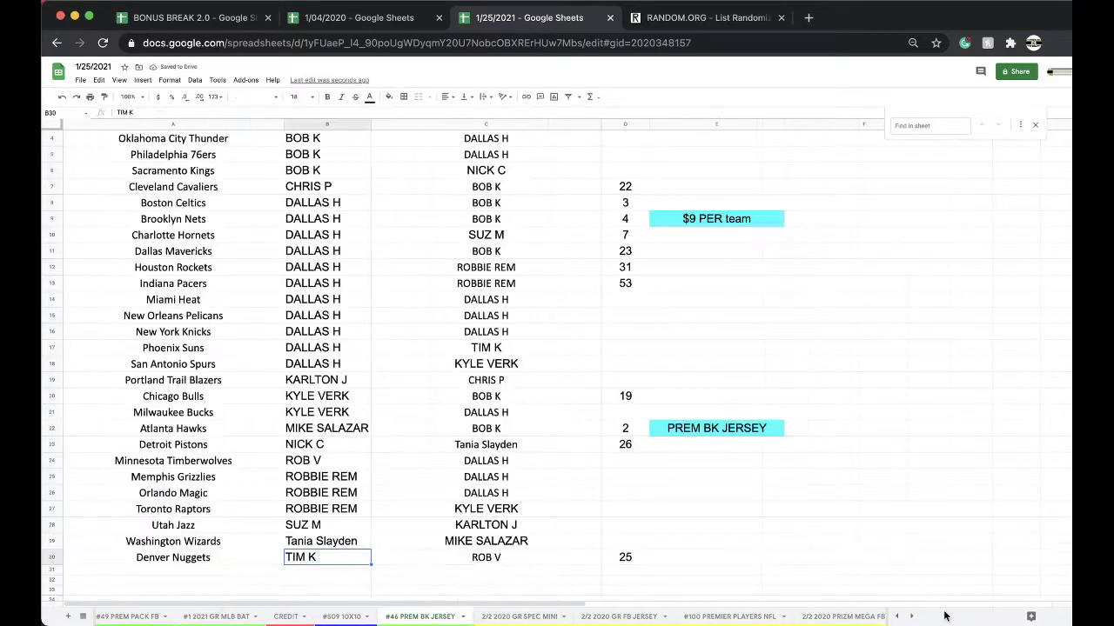